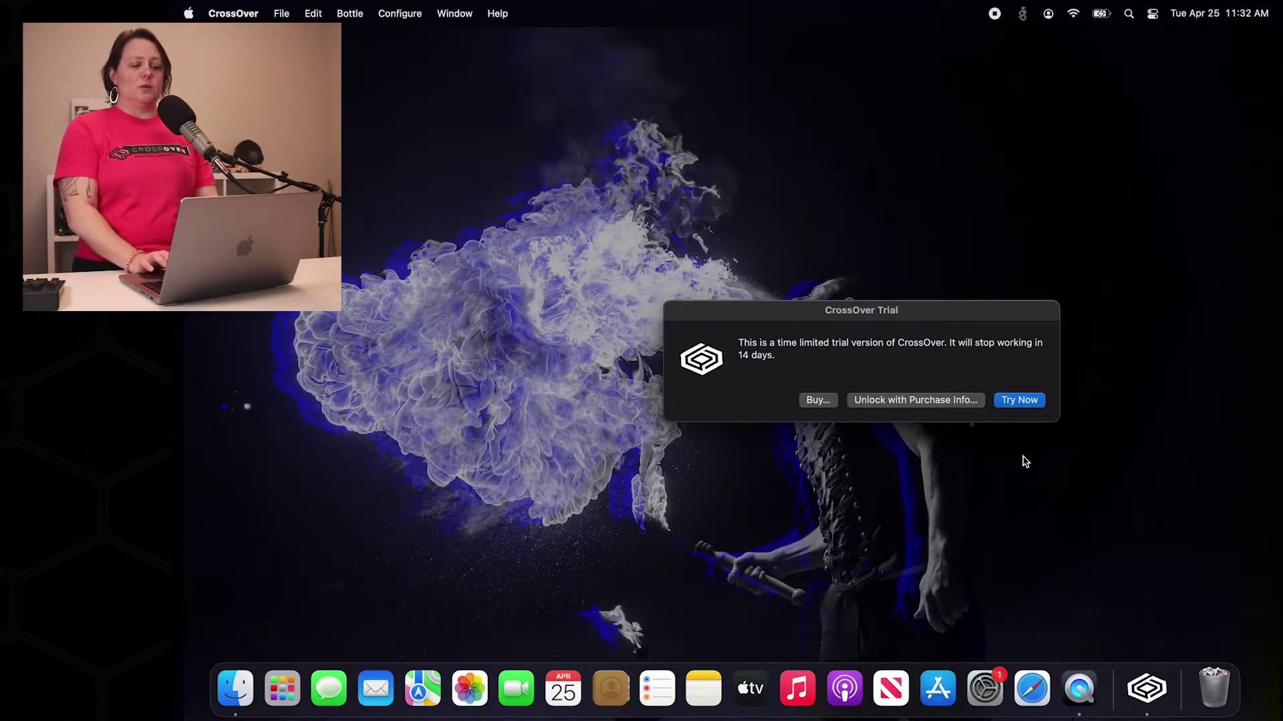
- Drag the CrossOver Trial notice up toward the top of the screen
drag(928, 300, 823, 199)
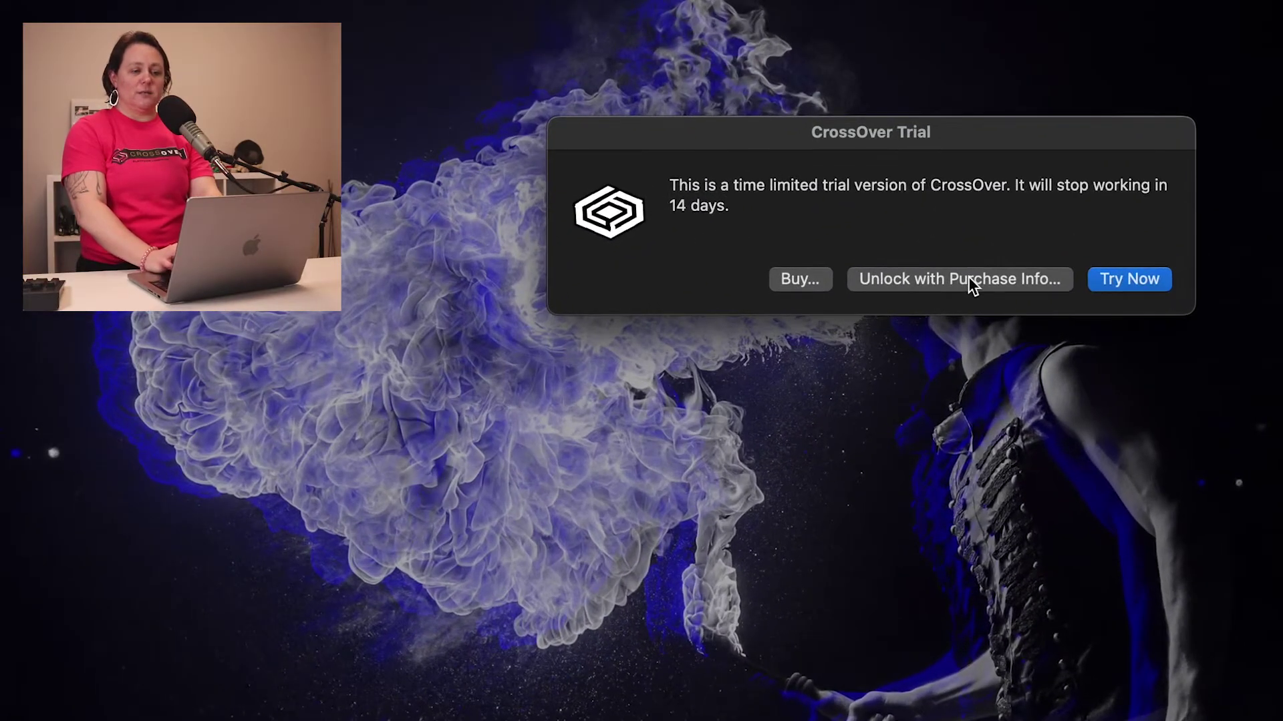
- Unlock CrossOver using the purchase account's email and password
click(969, 280)
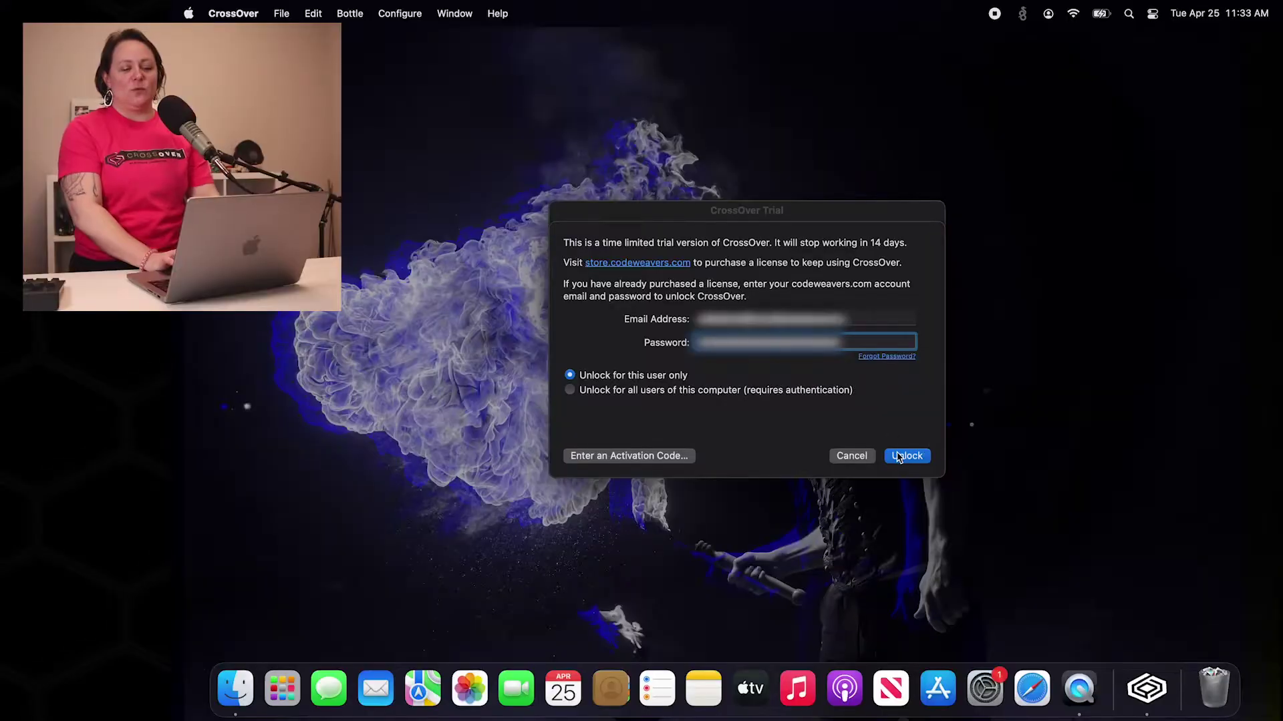
click(911, 459)
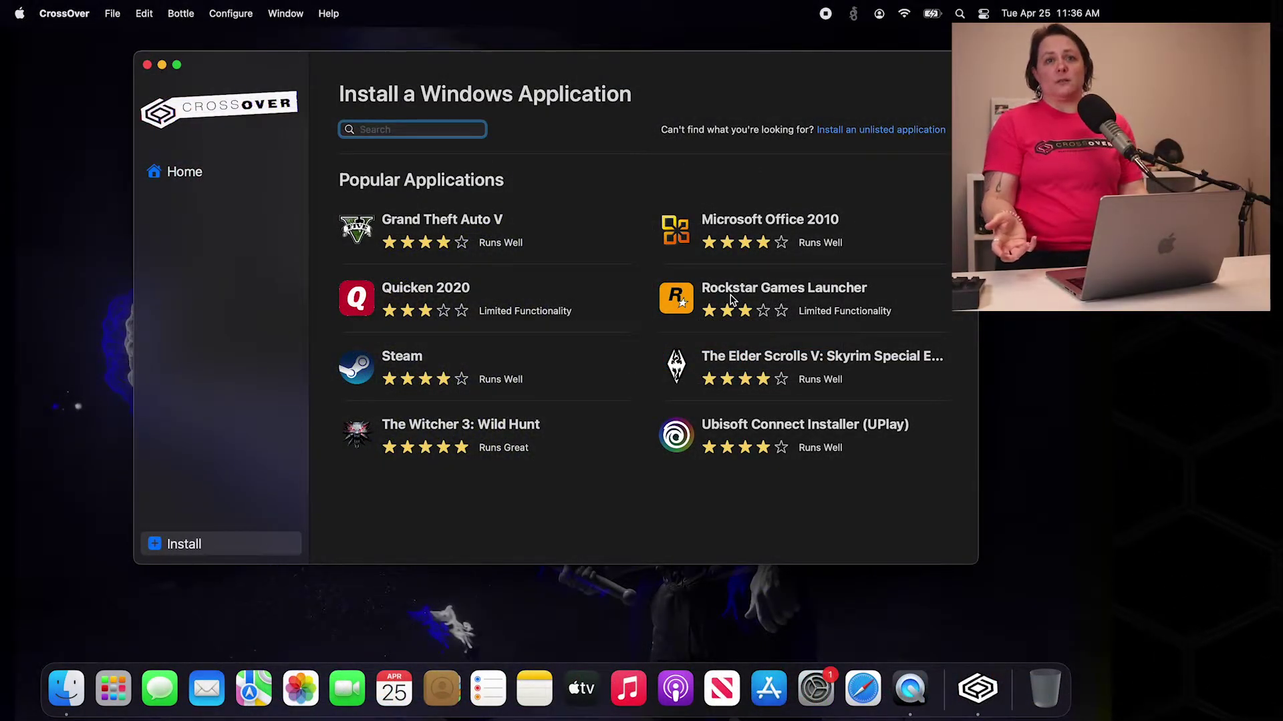
- Open the CrossOver application menu in the menu bar
click(85, 11)
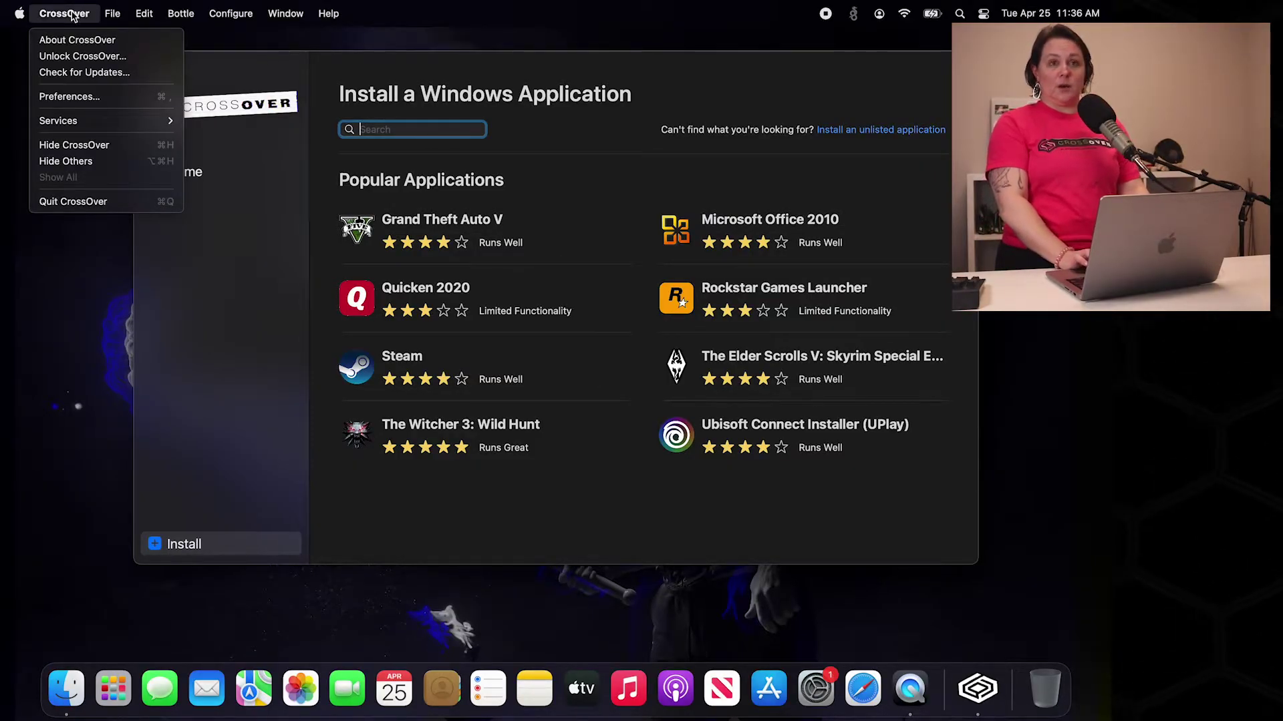
- Unlock CrossOver again with the account credentials and confirm the Finished unlocking alert
click(82, 57)
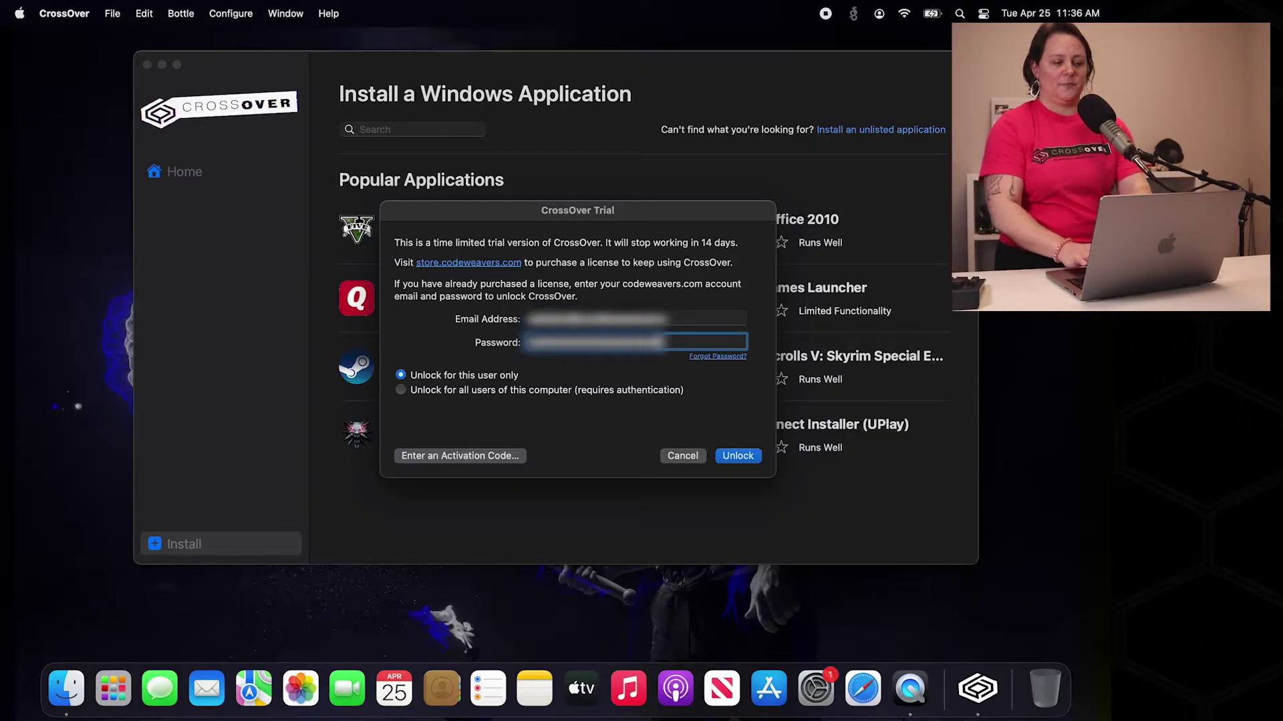
click(752, 459)
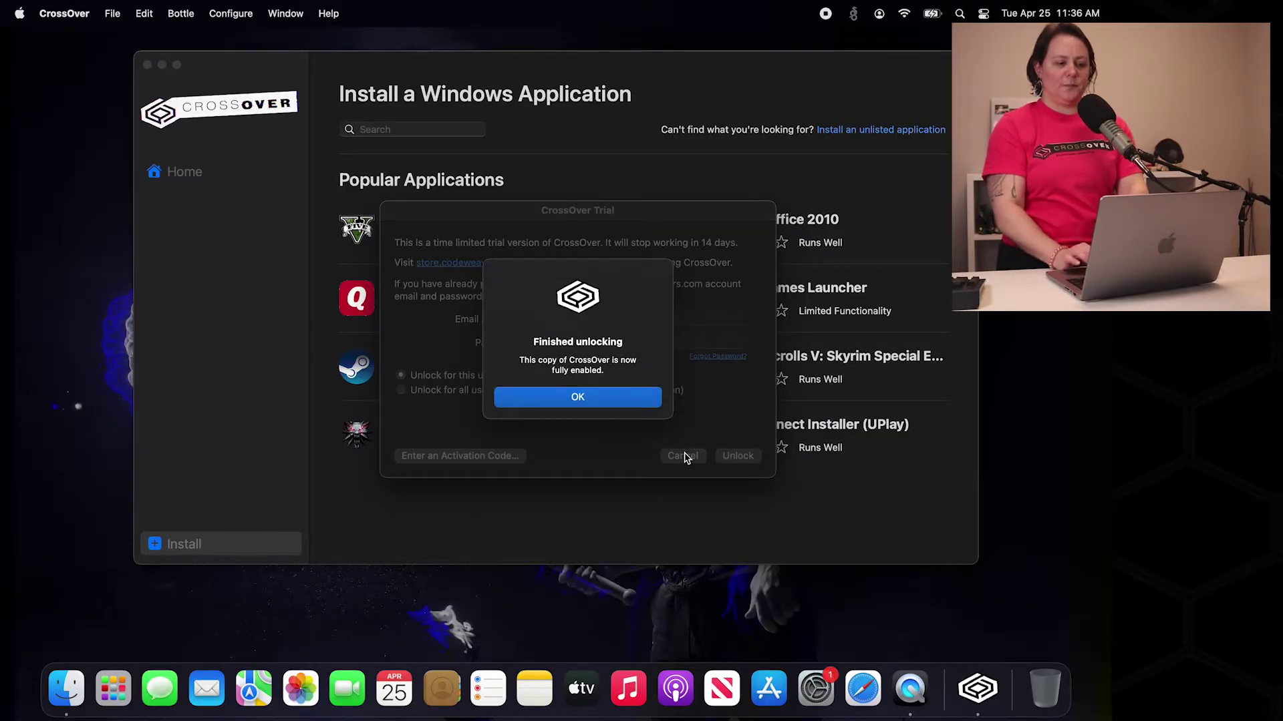
click(582, 404)
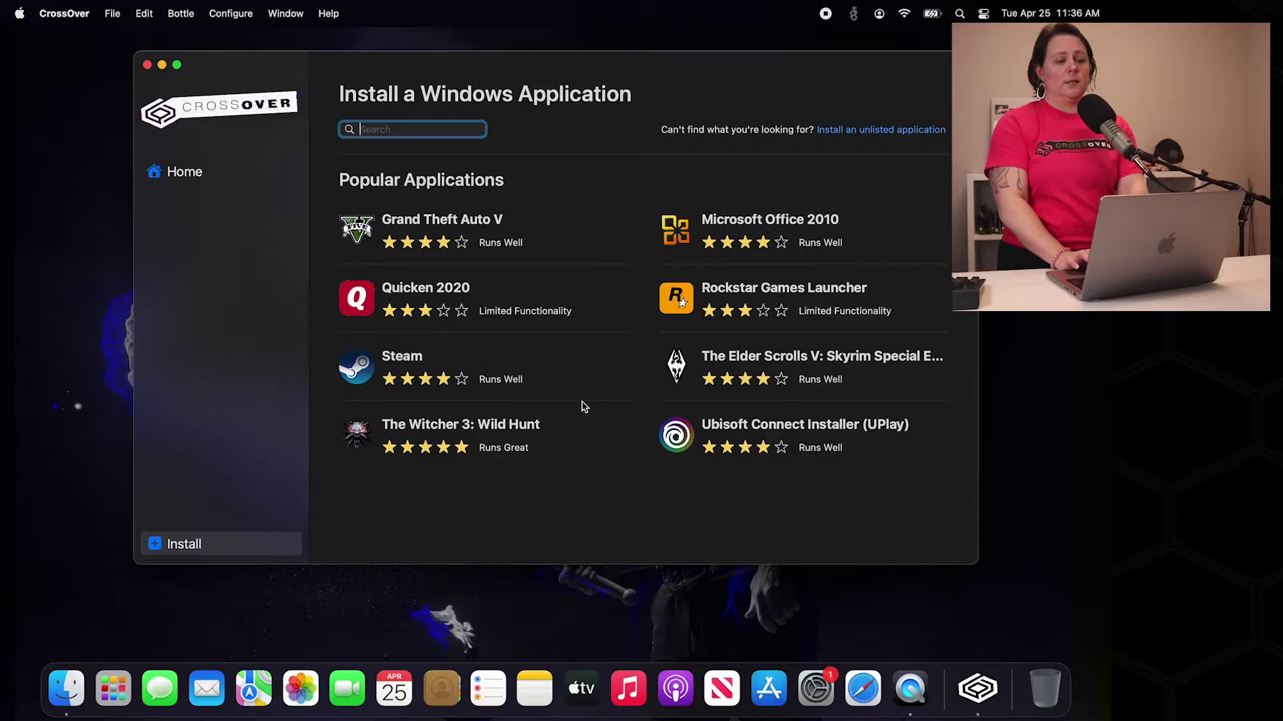